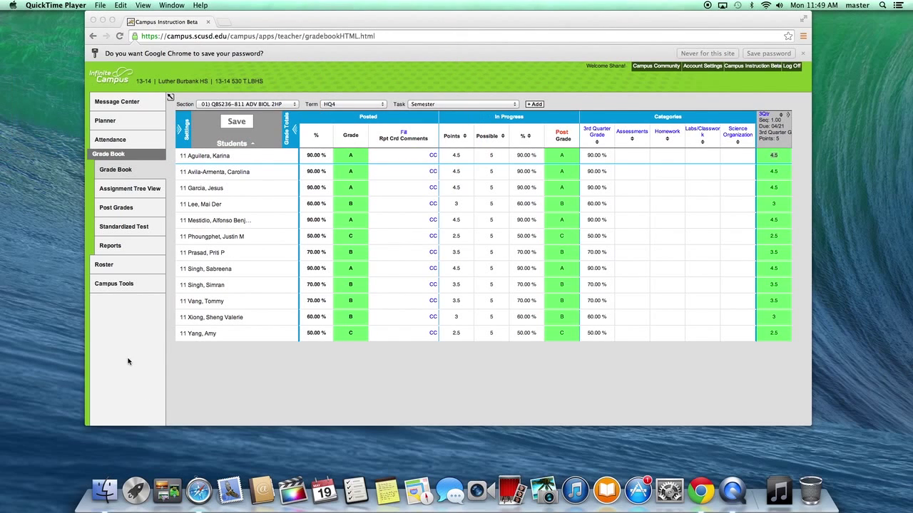
Go to the gradebook's Reports page and drop down the Selected Report list.
left_click(115, 248)
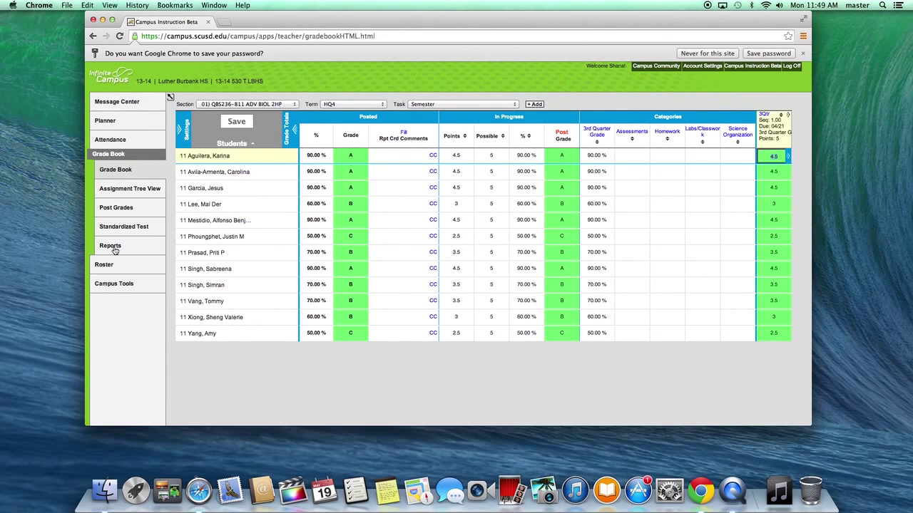
left_click(113, 247)
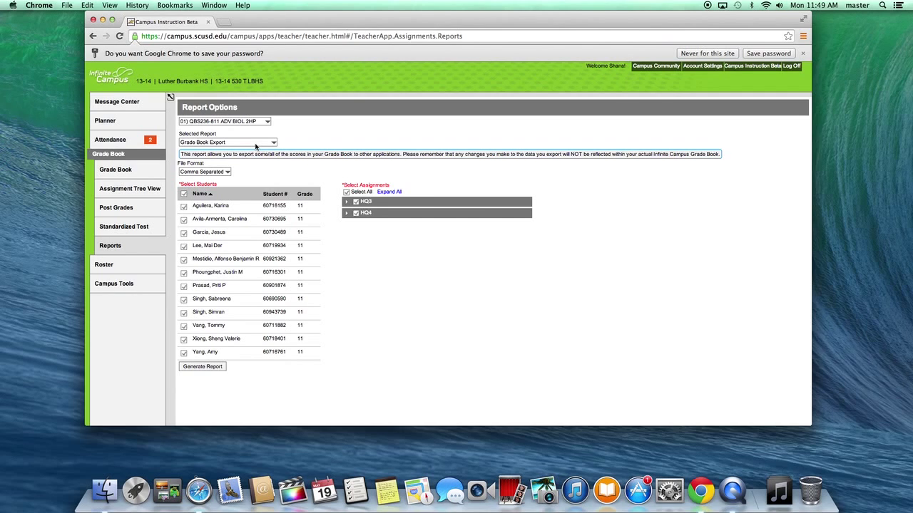
left_click(256, 144)
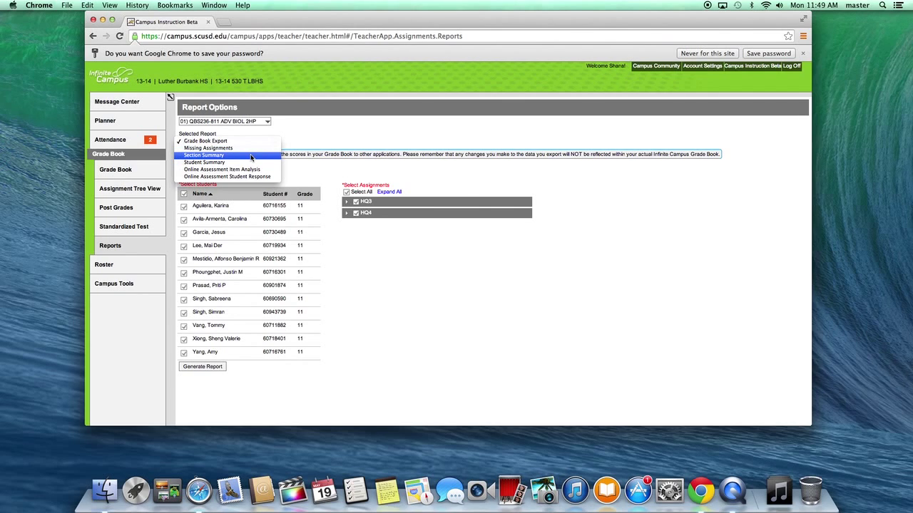
Pick Section Summary with student numbers, percent only, no class average or shading, sorted by number.
left_click(251, 156)
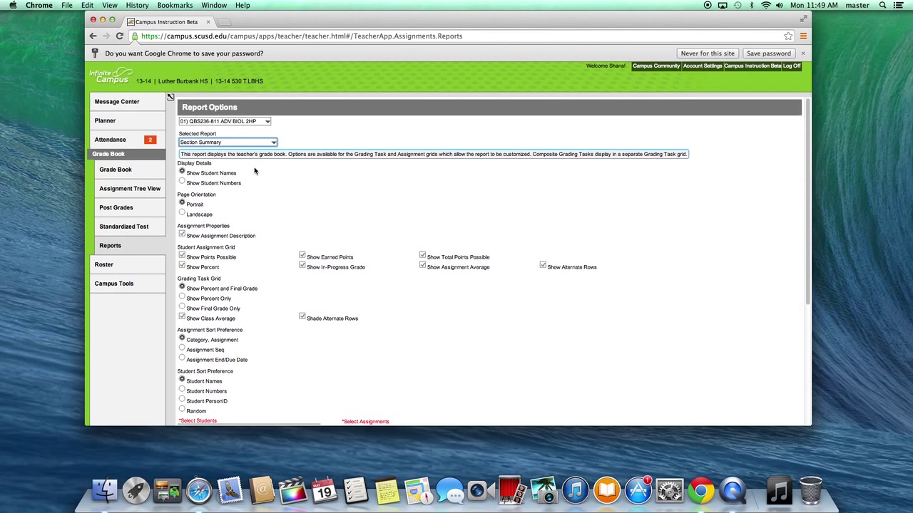
left_click(182, 183)
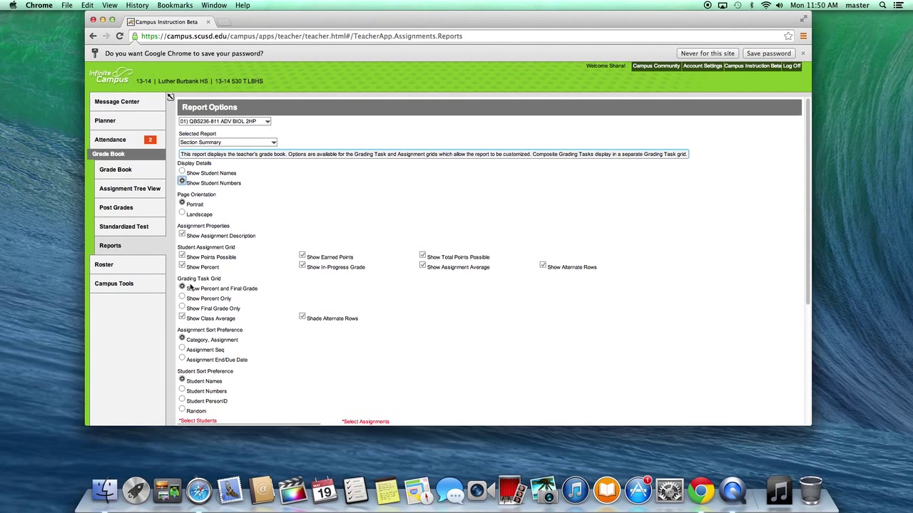
left_click(182, 317)
left_click(302, 317)
left_click(182, 299)
left_click(182, 391)
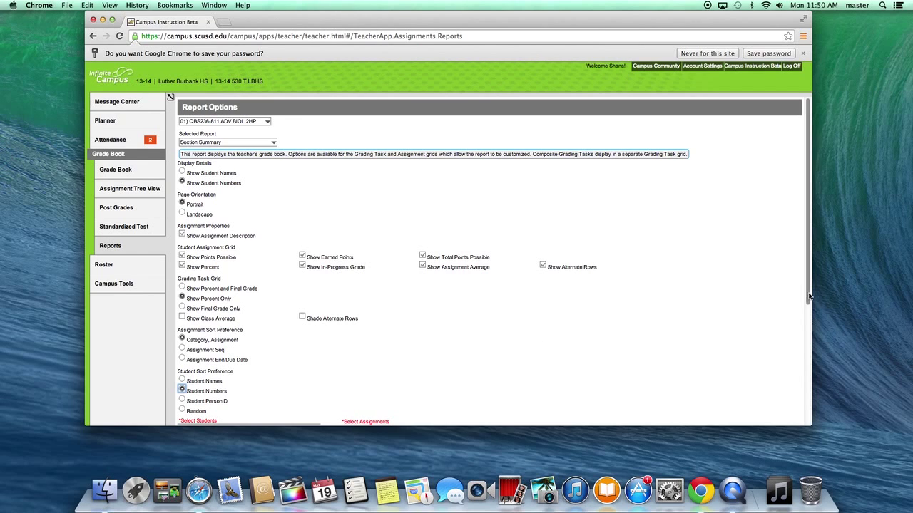
left_click_drag(809, 297, 780, 383)
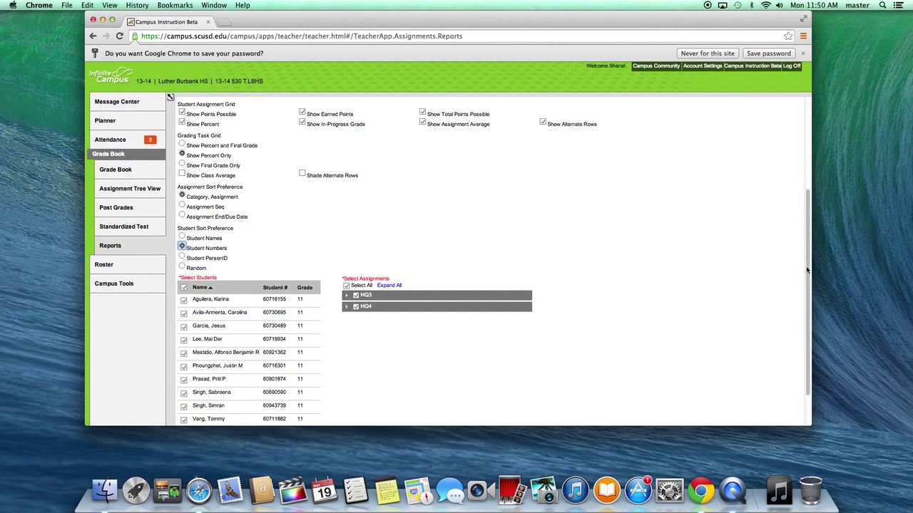
scroll(808, 270, "down", 2)
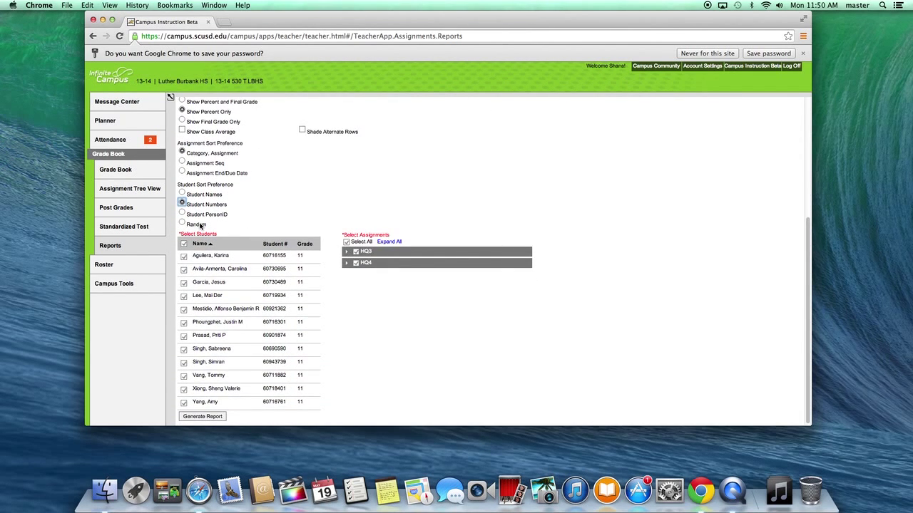
scroll(205, 228, "up", 5)
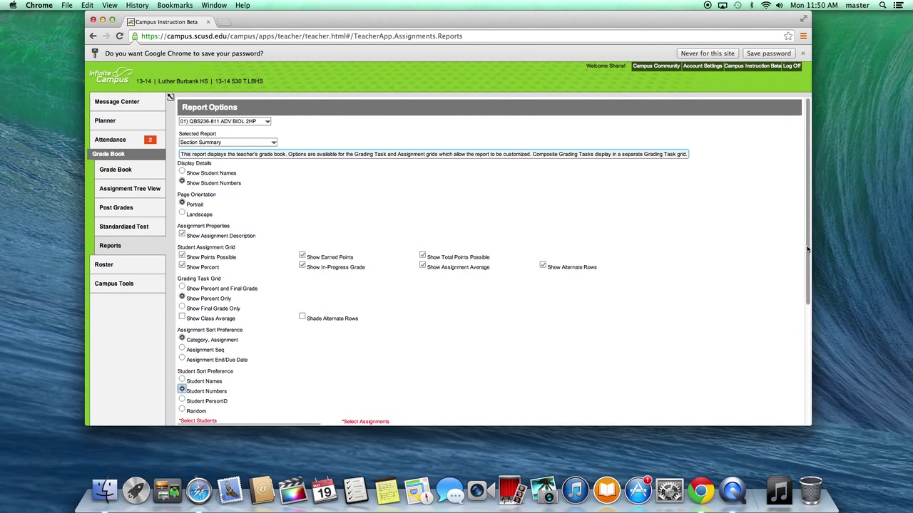
scroll(798, 246, "down", 3)
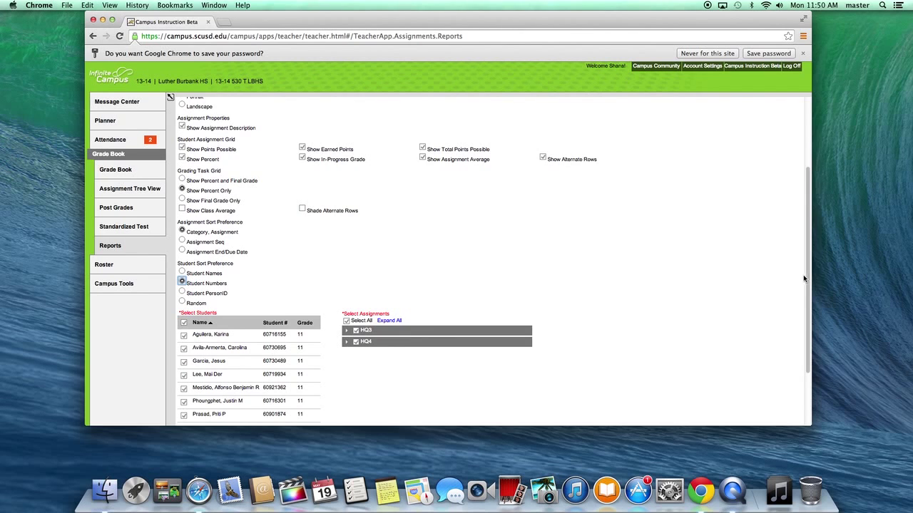
scroll(803, 280, "down", 3)
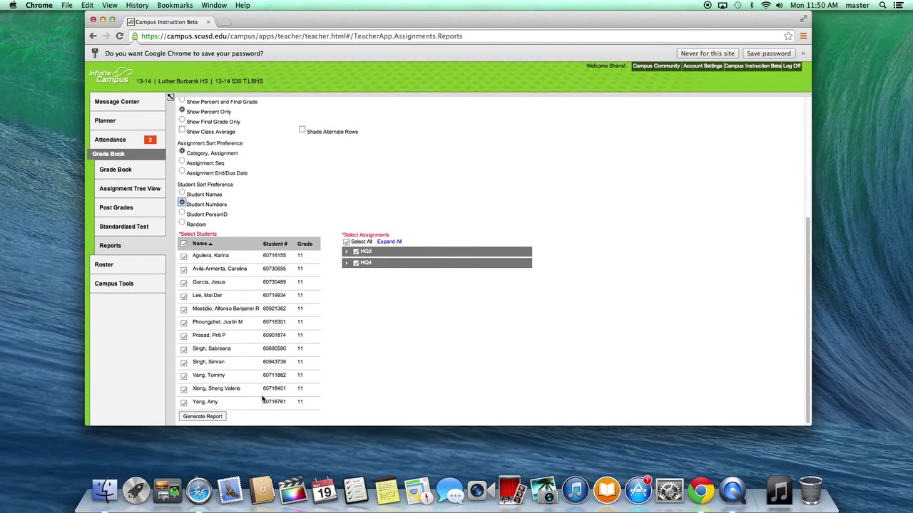
Generate the ADV BIOL 2HP Section Summary report and enlarge its window.
left_click(221, 418)
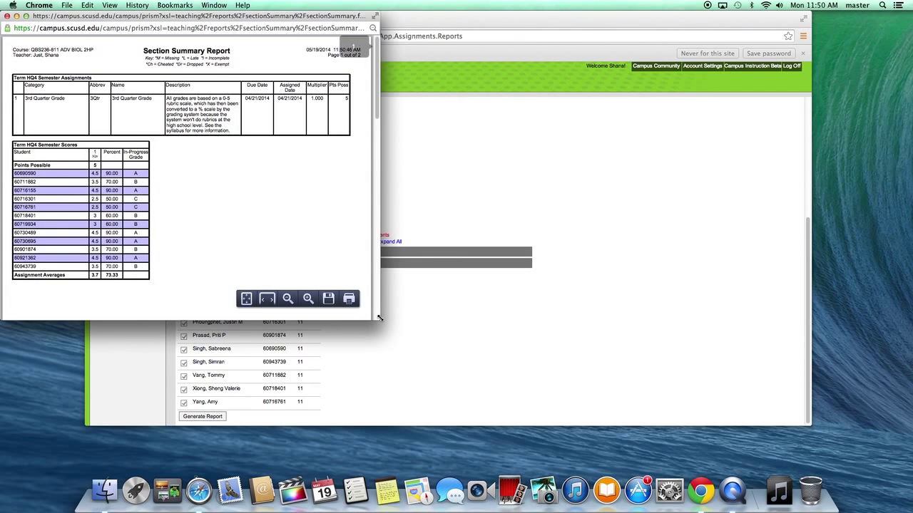
left_click_drag(380, 317, 407, 383)
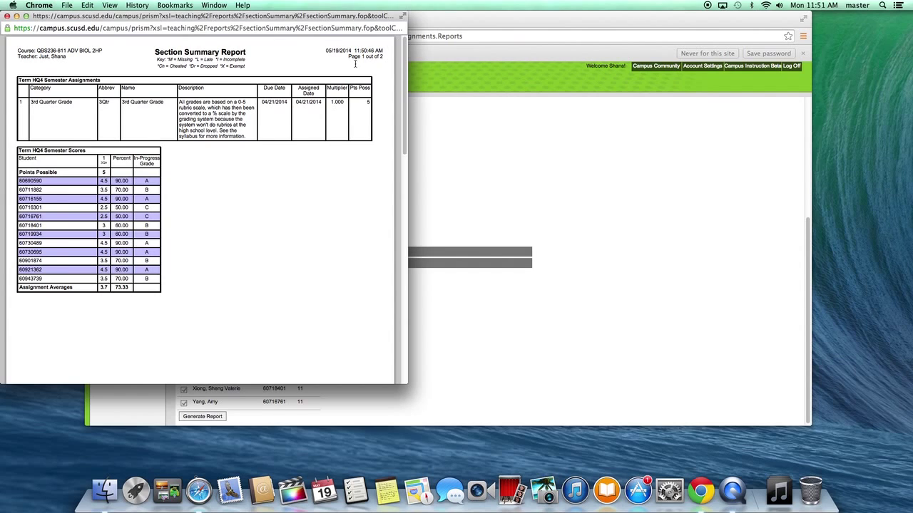
Close the Section Summary report and return to the top of Report Options.
left_click(7, 16)
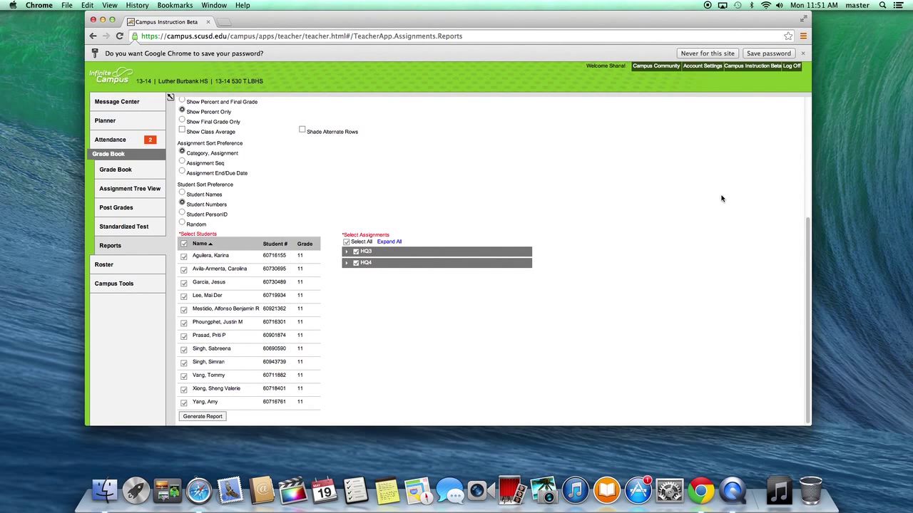
scroll(812, 241, "up", 1)
scroll(812, 241, "up", 5)
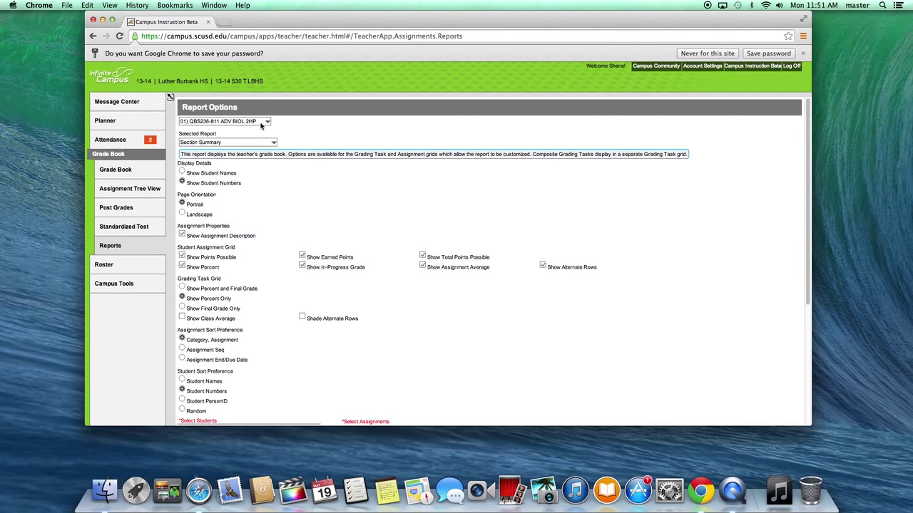
Switch the course section to 02) QBS282-72 BIOLOGY 2P.
left_click(264, 122)
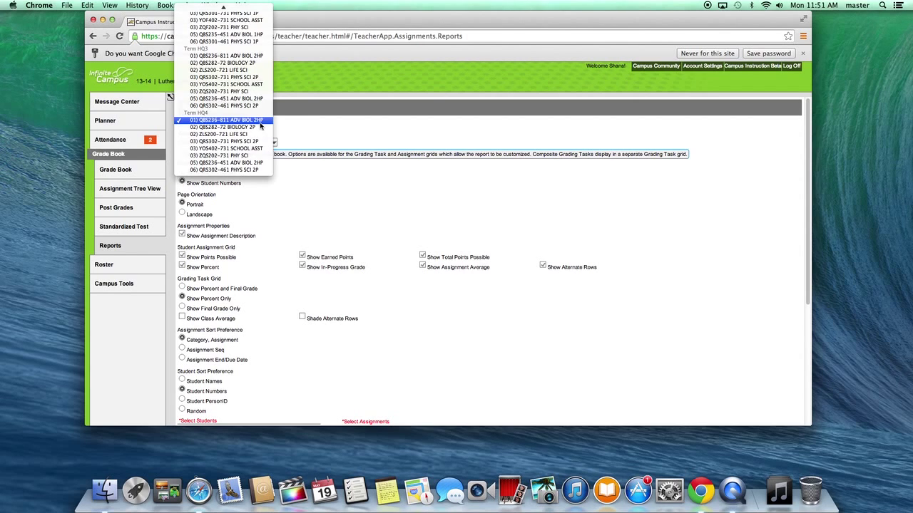
left_click(218, 127)
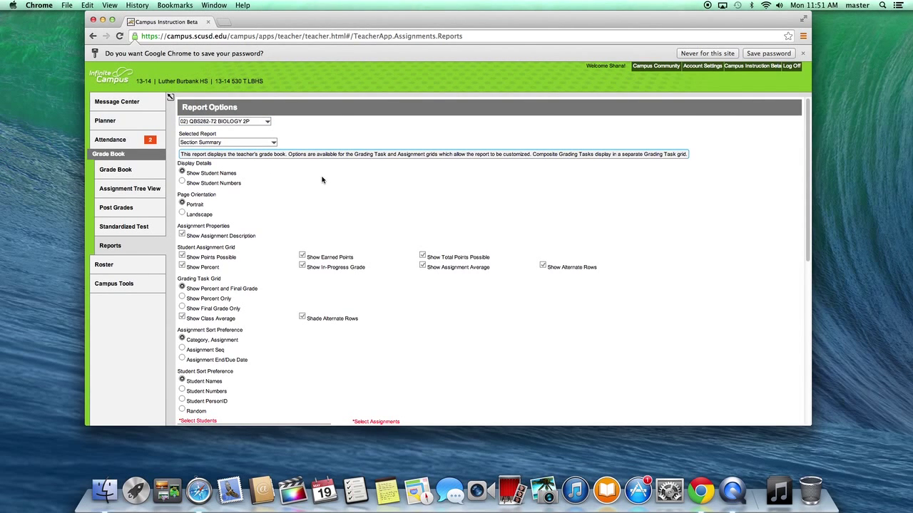
left_click(266, 123)
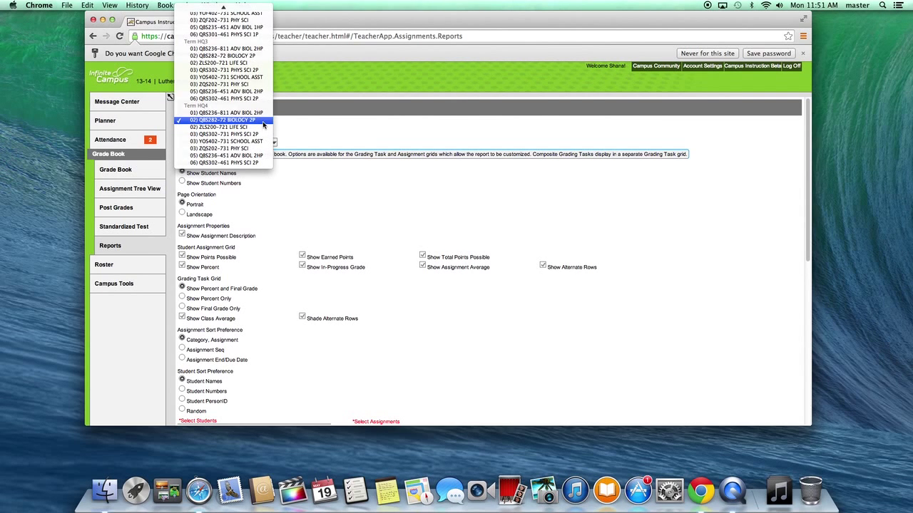
left_click(262, 124)
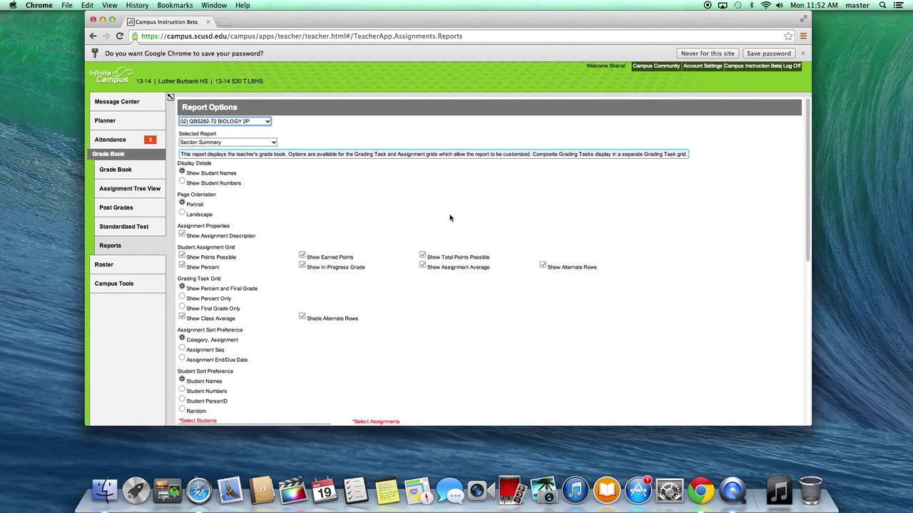
Select the Student Summary report showing assignment detail, one student per page.
left_click(270, 143)
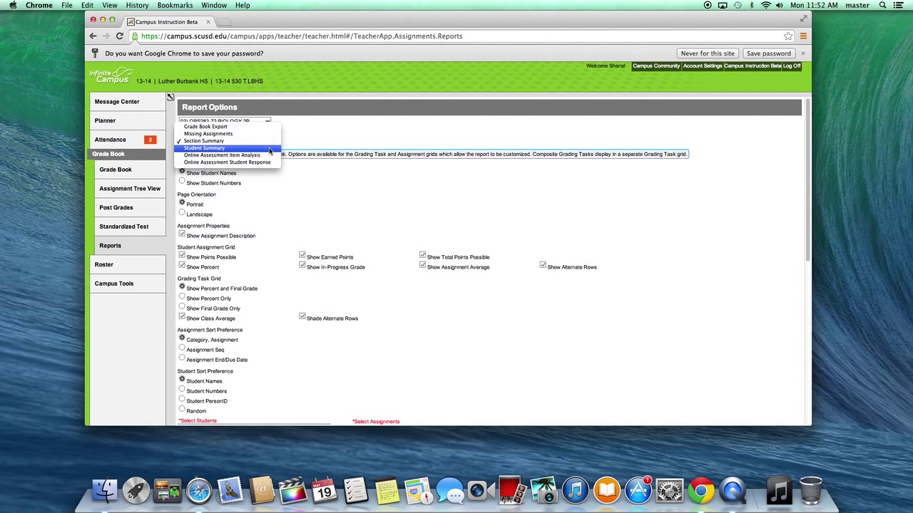
left_click(270, 148)
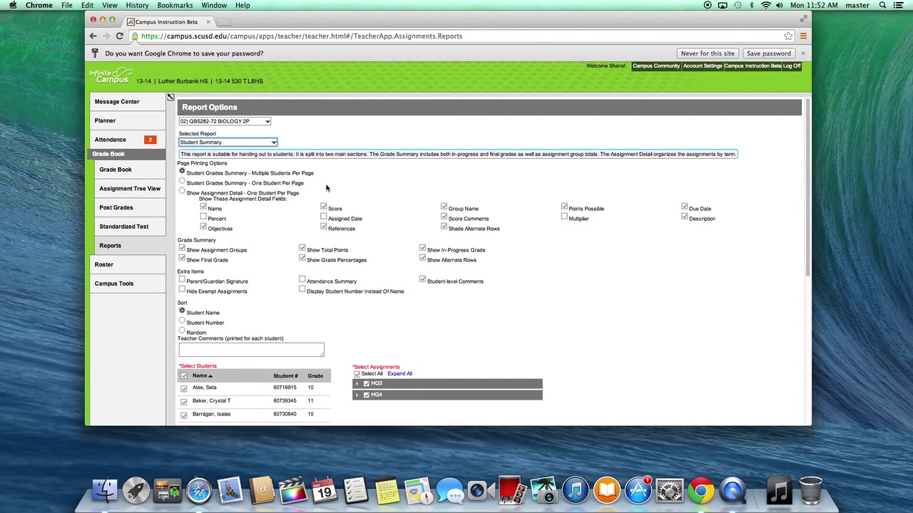
left_click(182, 192)
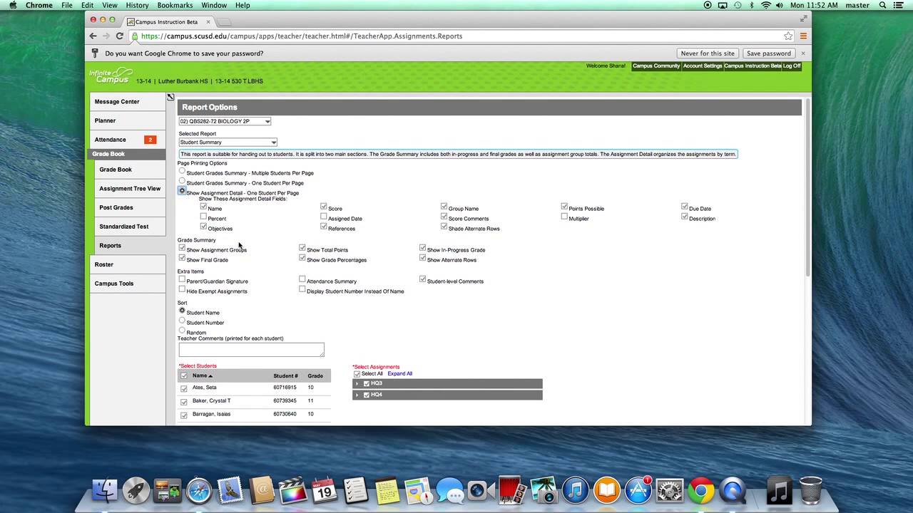
Keep Assigned Date in assignment detail; drop References, Objectives, Group Names, Score Comments, Descriptions.
left_click(323, 218)
left_click(323, 228)
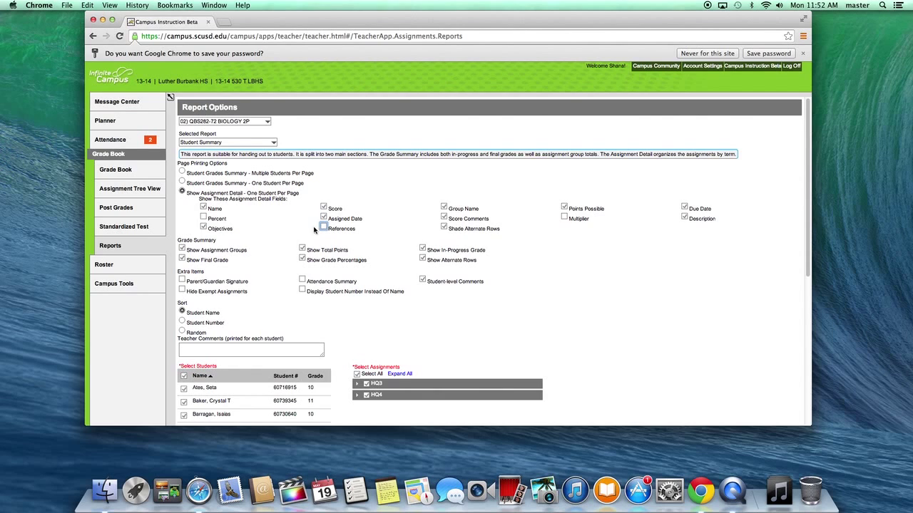
left_click(203, 228)
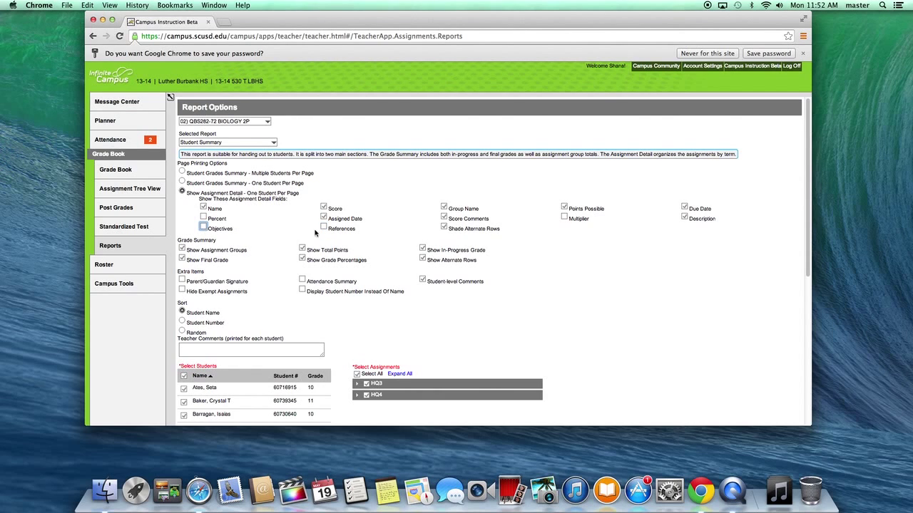
left_click(444, 208)
left_click(444, 217)
left_click(444, 227)
Omit final grade, total points and student comments; add parent/guardian signature and attendance summary.
left_click(183, 260)
left_click(182, 260)
left_click(302, 248)
left_click(423, 259)
left_click(421, 280)
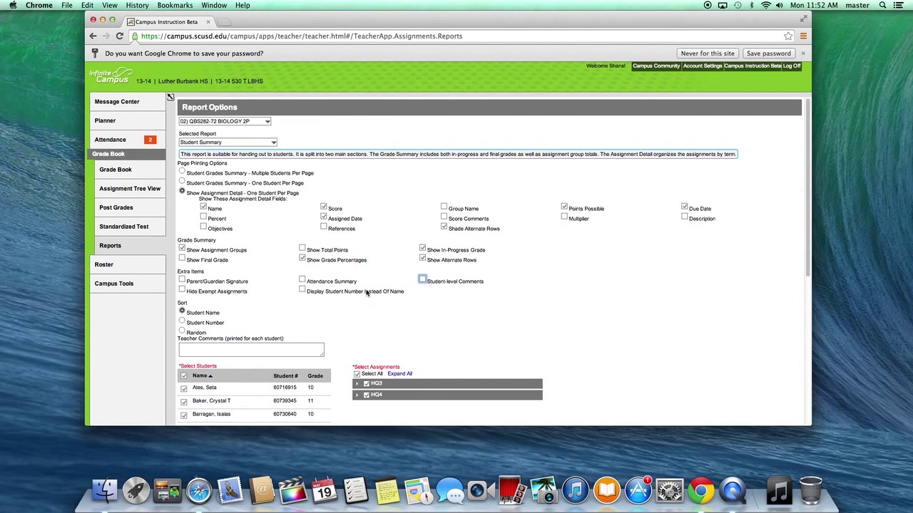
left_click(182, 281)
left_click(303, 279)
scroll(807, 240, "down", 3)
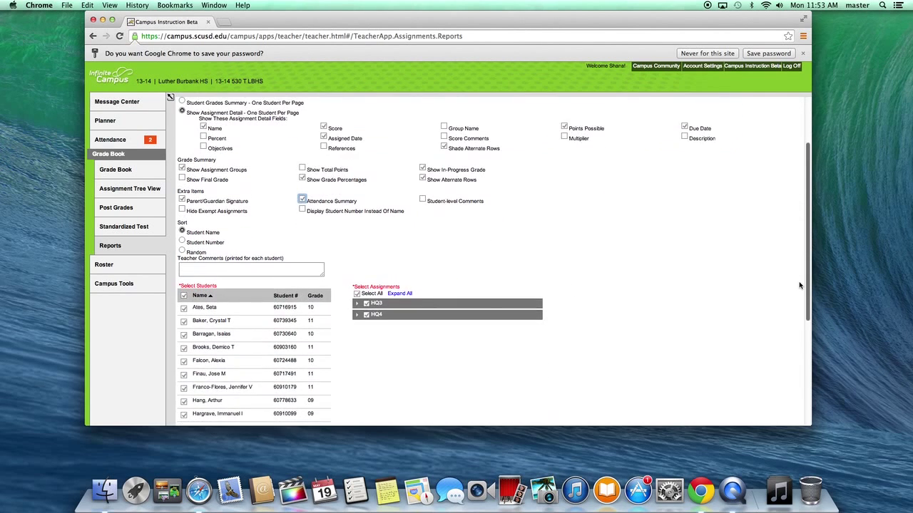
scroll(798, 234, "up", 3)
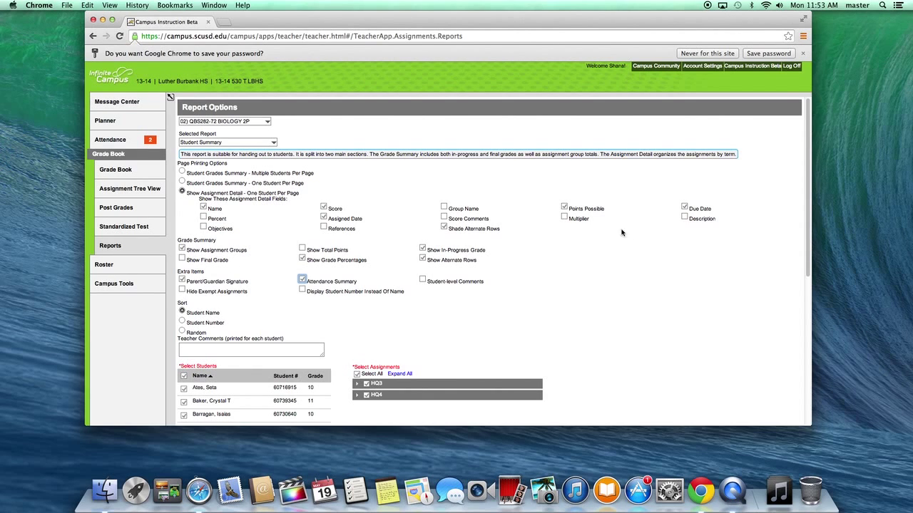
Generate the BIOLOGY 2P Student Summary report and page through each student's summary.
left_click_drag(809, 234, 762, 390)
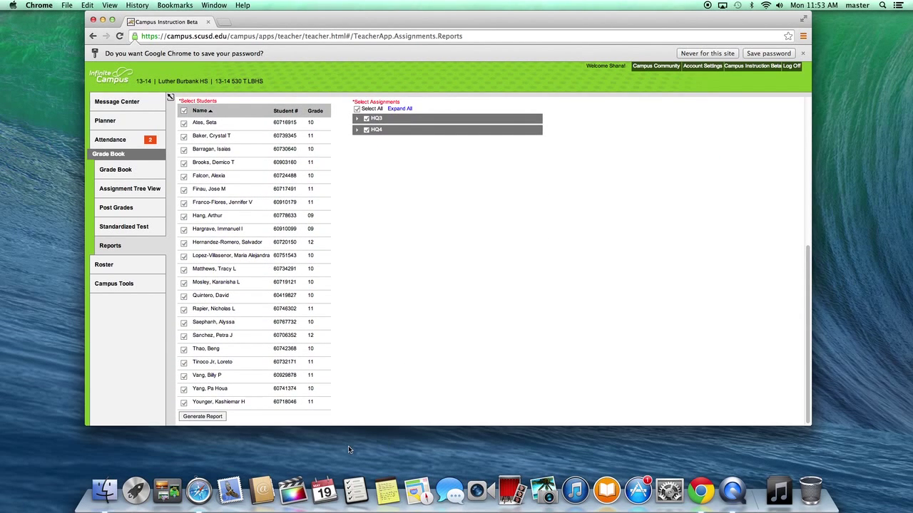
left_click(207, 418)
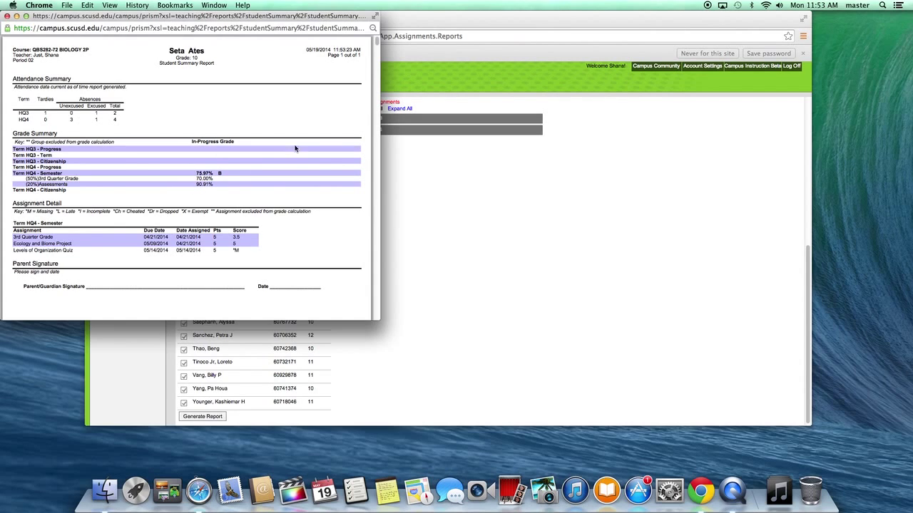
scroll(378, 44, "down", 5)
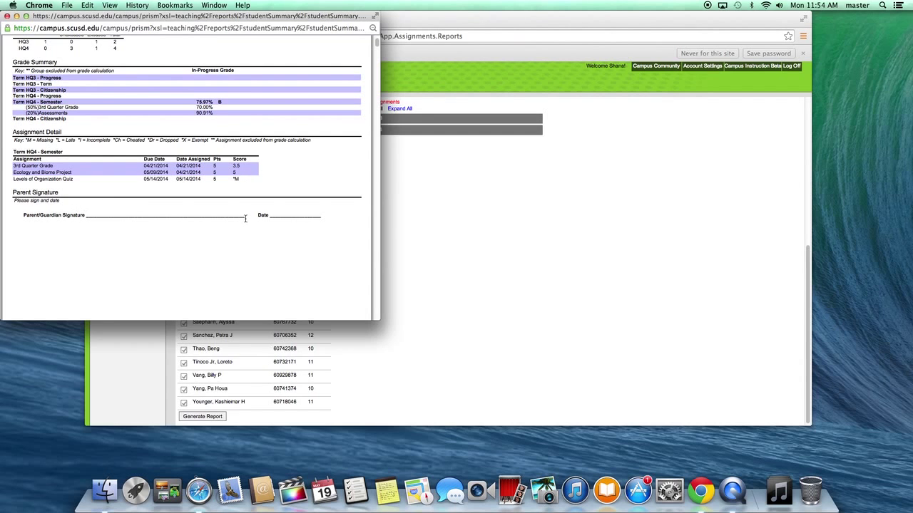
scroll(370, 138, "down", 3)
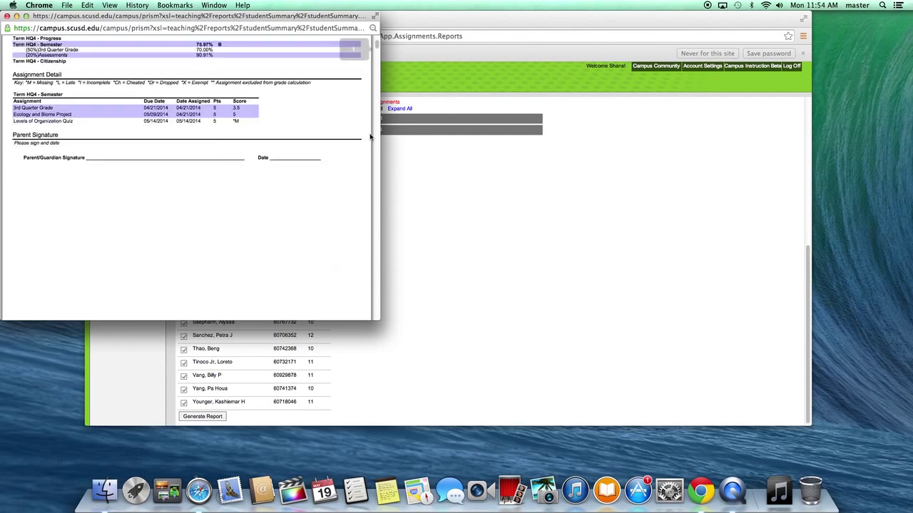
scroll(370, 137, "down", 10)
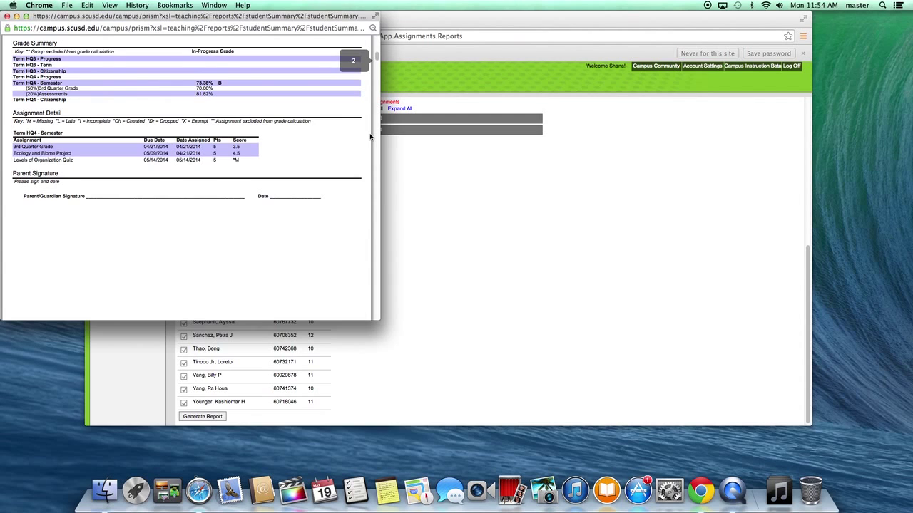
scroll(370, 137, "down", 10)
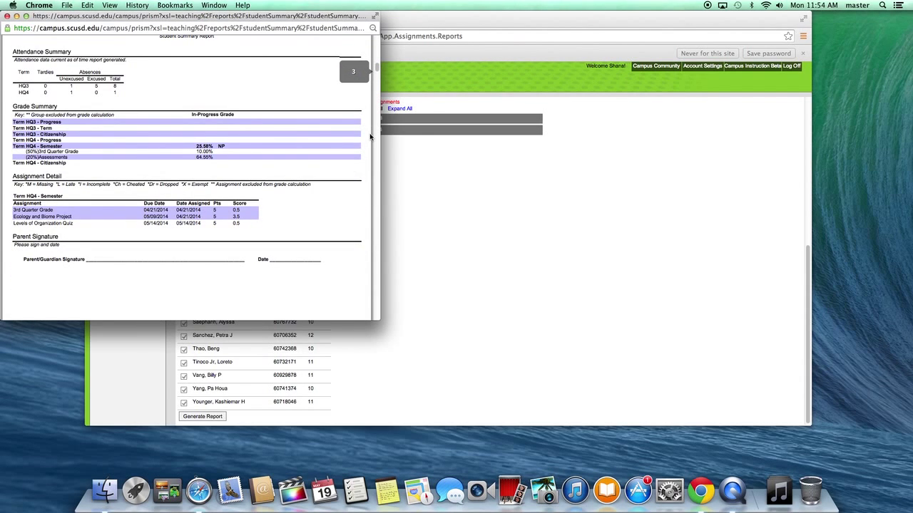
scroll(370, 137, "down", 10)
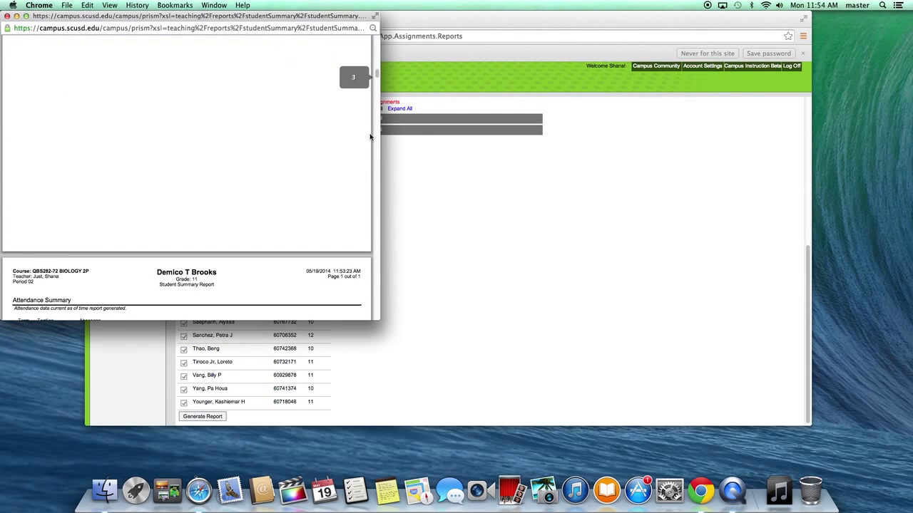
scroll(371, 138, "down", 5)
scroll(370, 138, "down", 8)
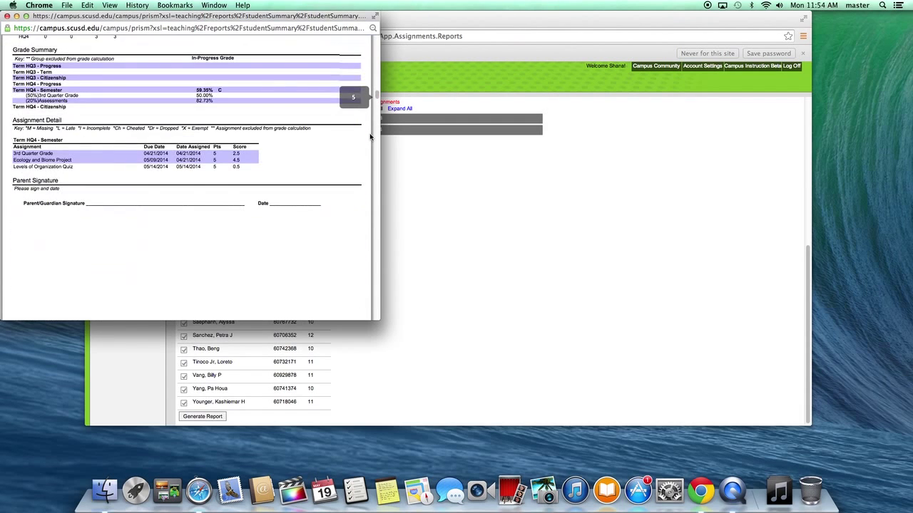
scroll(370, 137, "up", 20)
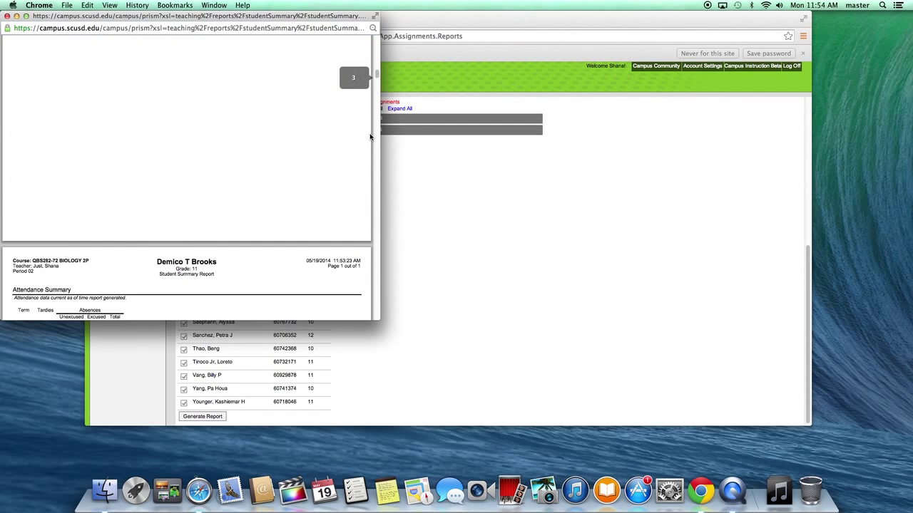
scroll(370, 138, "up", 5)
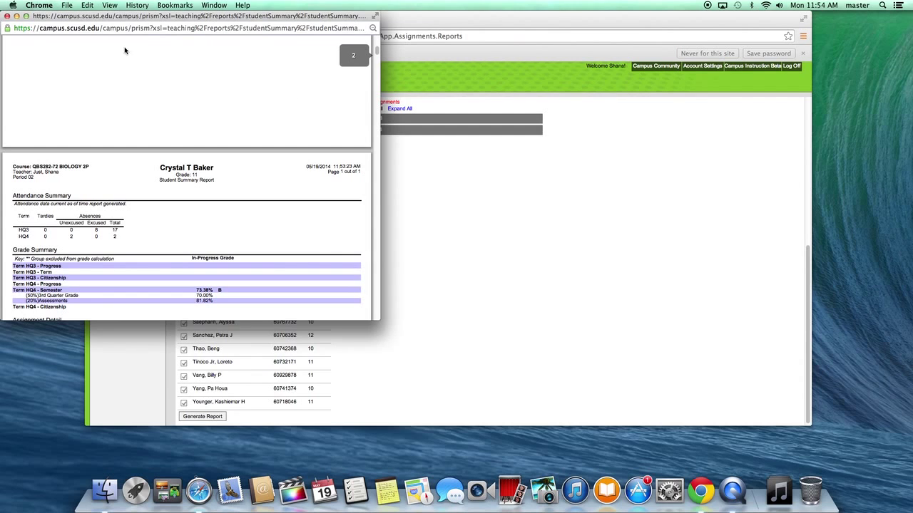
Close the Student Summary report window and reselect Section Summary for BIOLOGY 2P.
left_click(7, 15)
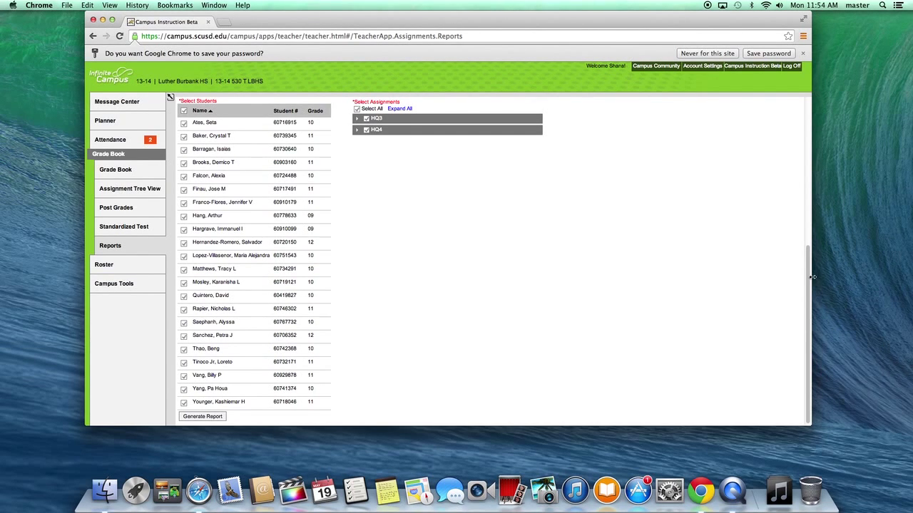
left_click_drag(810, 278, 747, 87)
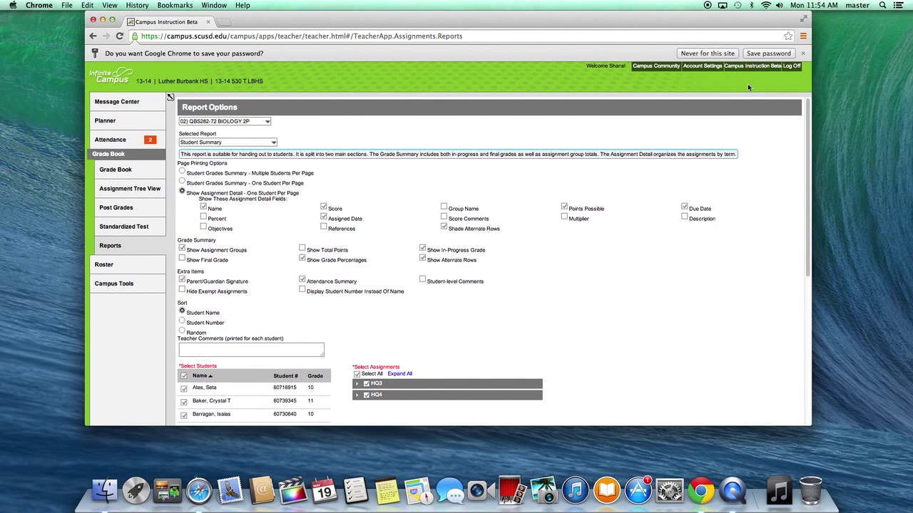
left_click(271, 143)
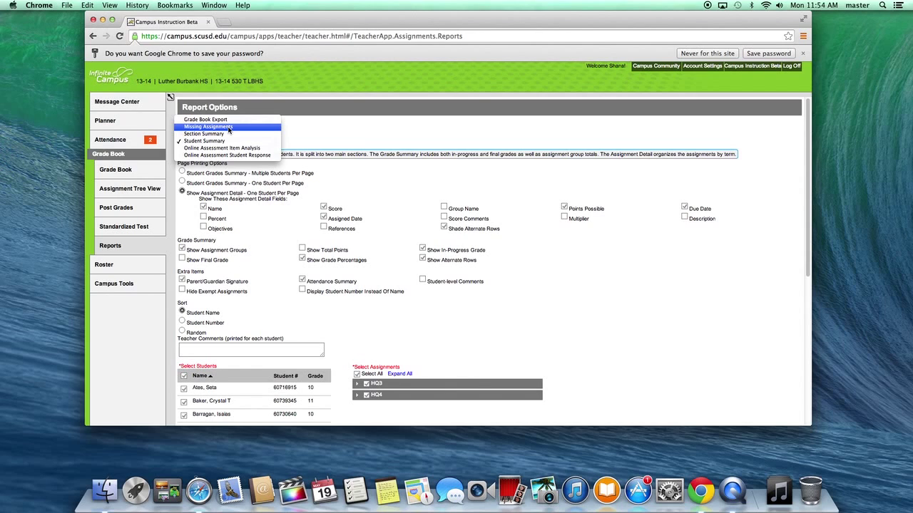
left_click(240, 134)
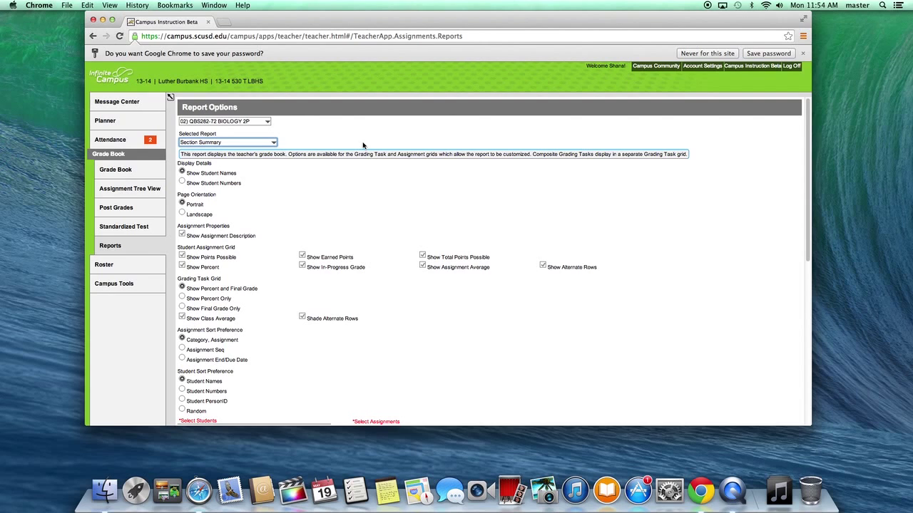
left_click(273, 143)
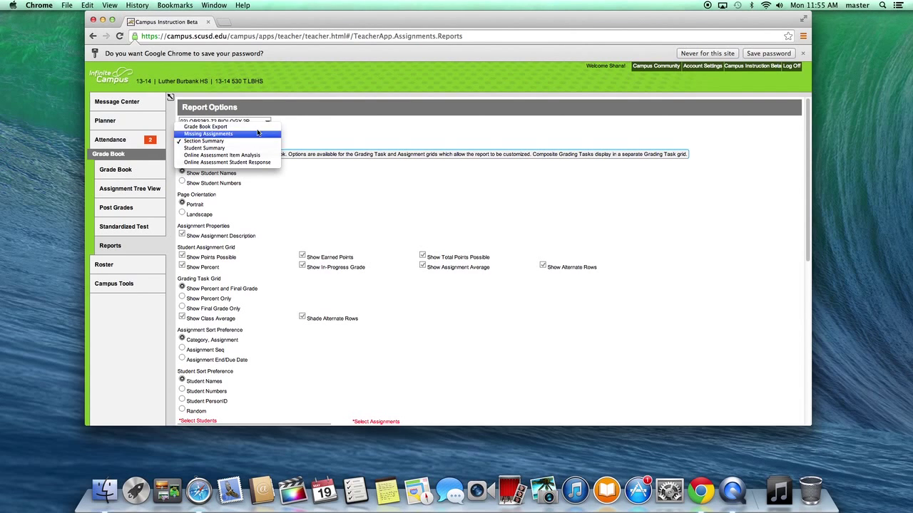
left_click(287, 93)
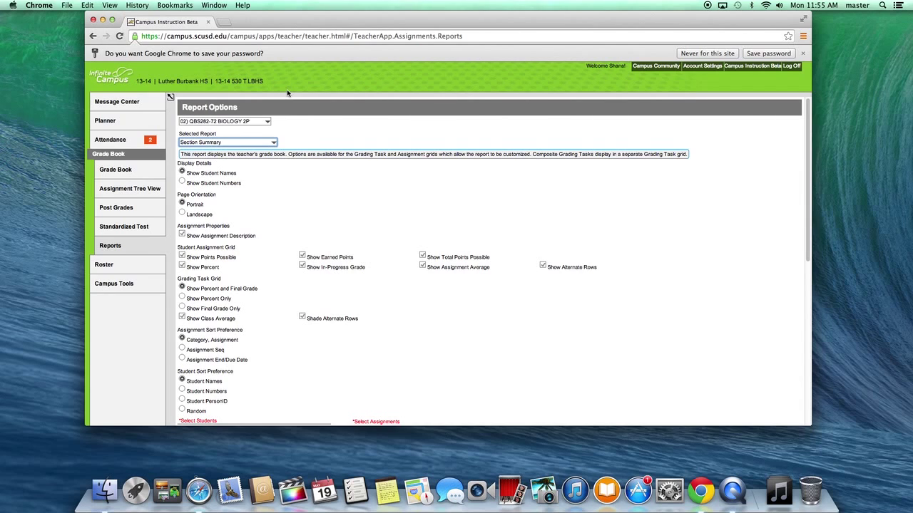